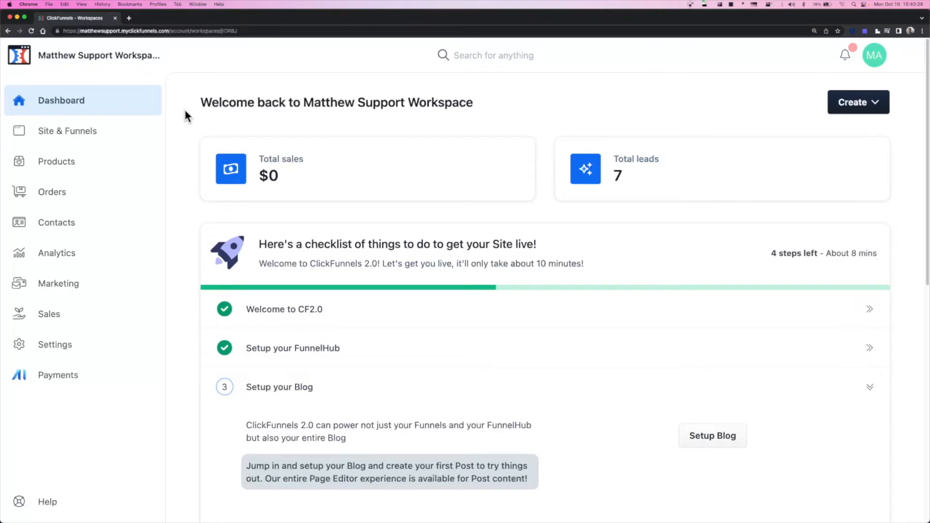
click(108, 138)
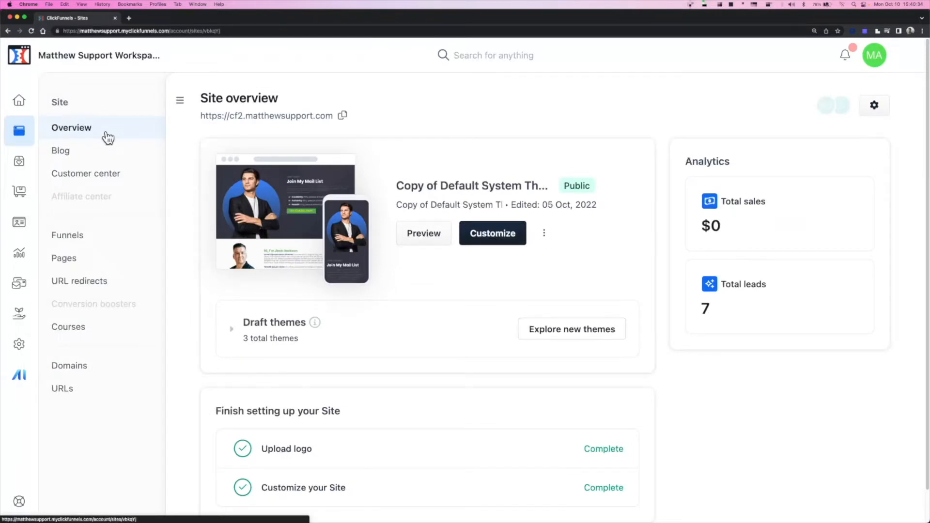
click(98, 371)
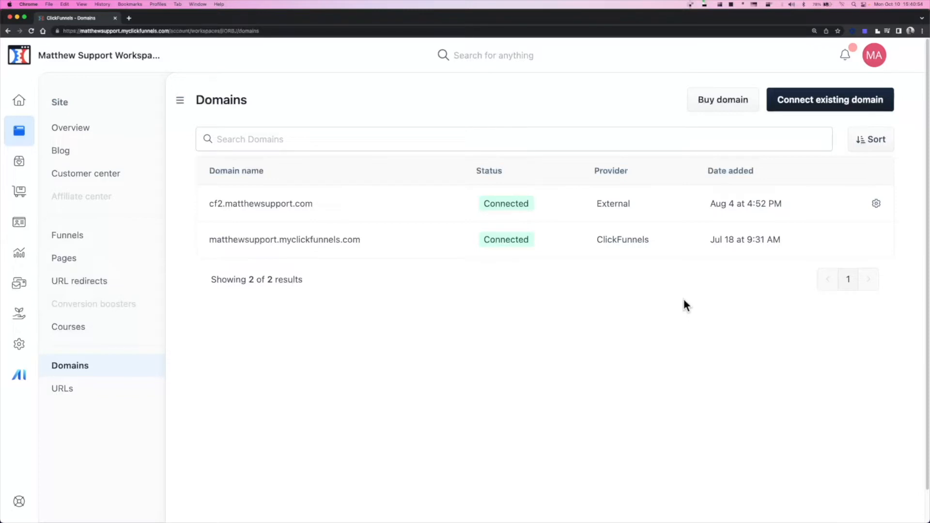
click(784, 113)
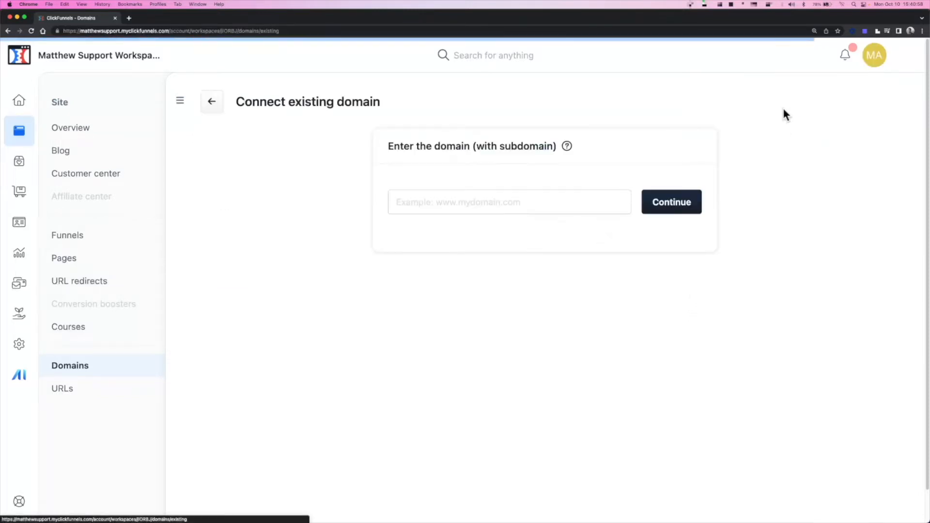
click(539, 201)
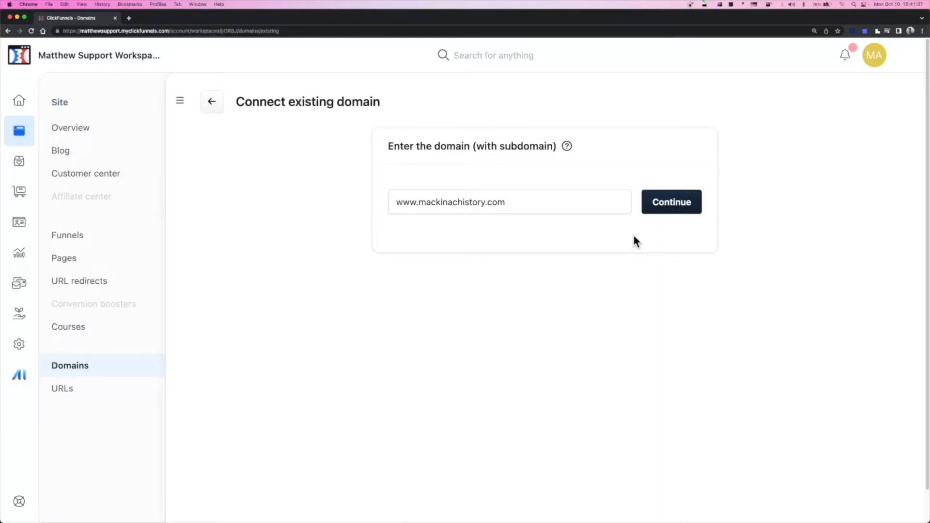
click(646, 210)
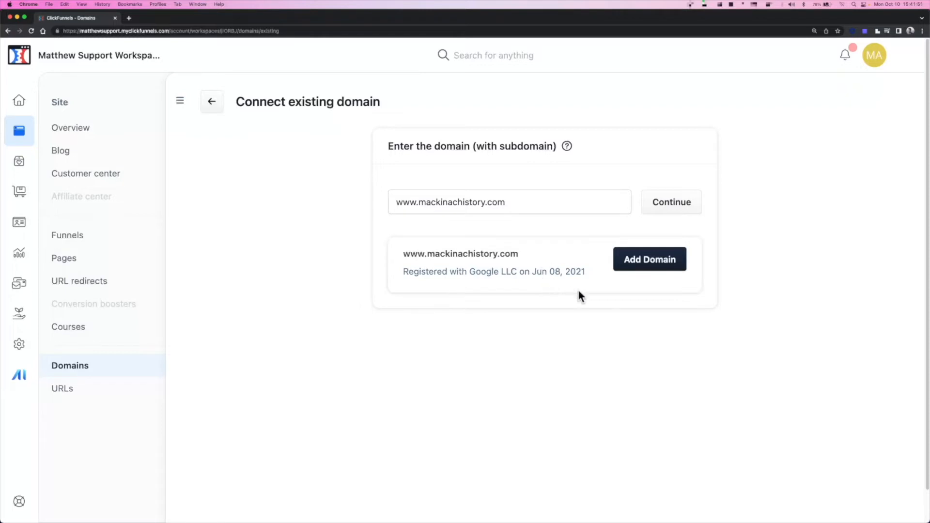
click(620, 271)
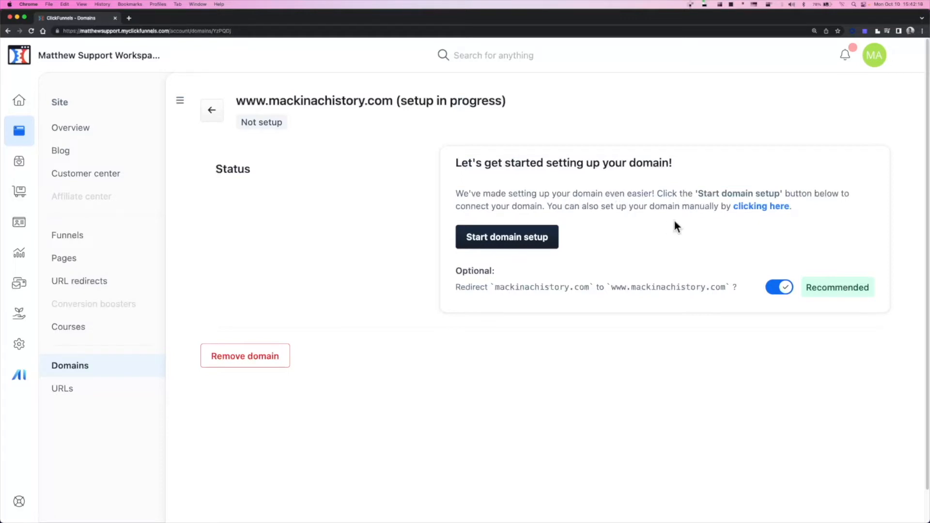
click(753, 208)
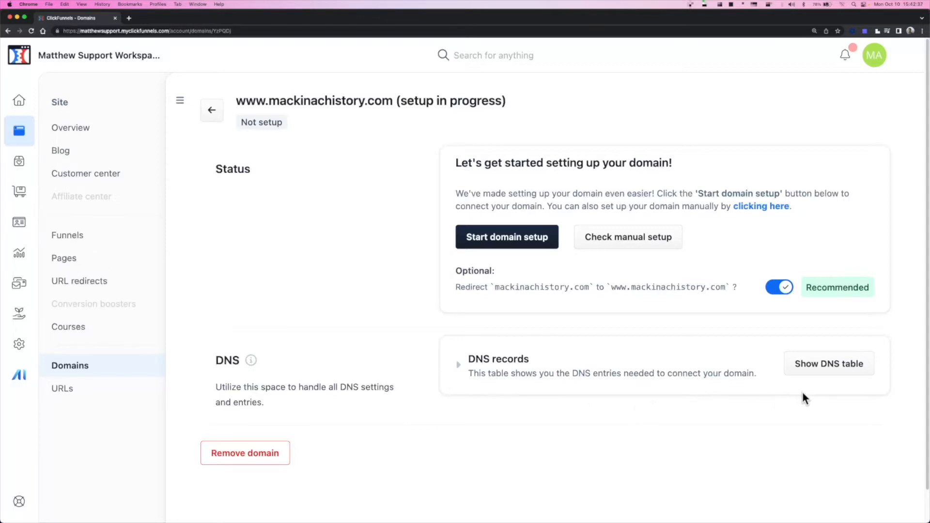
click(796, 377)
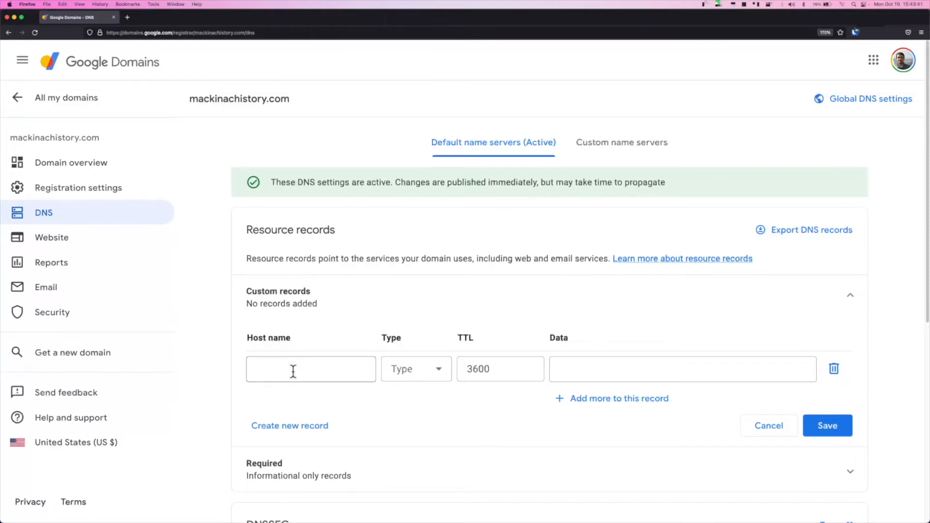
Step: Switch to Google Domains and save a TXT record for mackinachistory.com with a blank host name and the ClickFunnels domain verification code as data
click(293, 371)
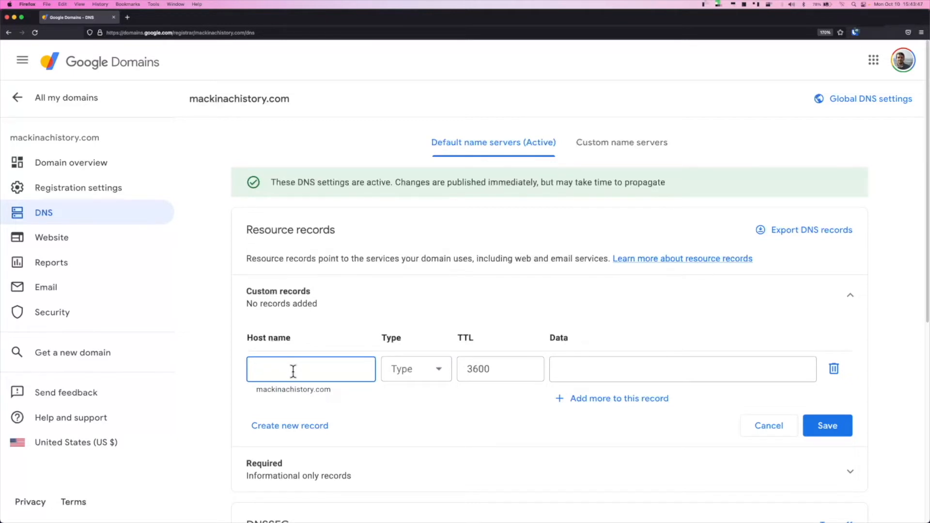
text(@)
key(BackSpace)
click(409, 373)
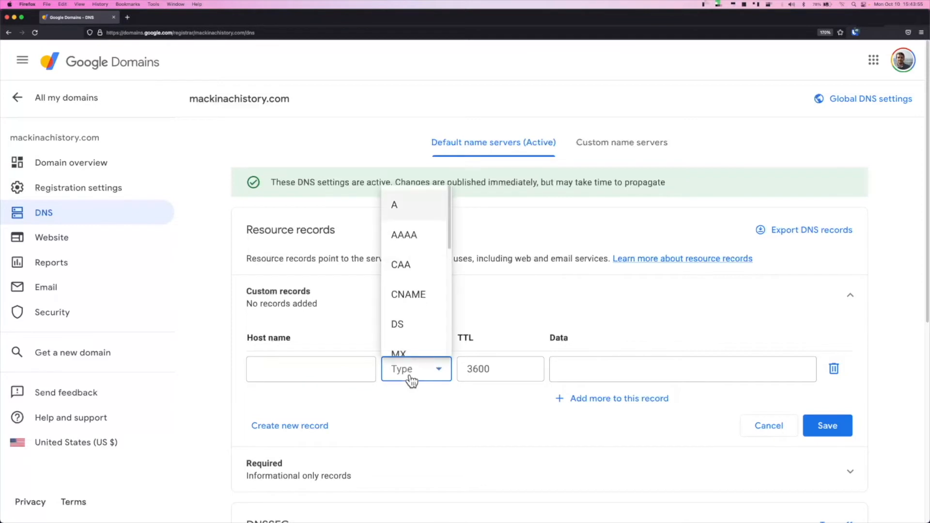
scroll(418, 301, down, 3)
scroll(408, 307, down, 2)
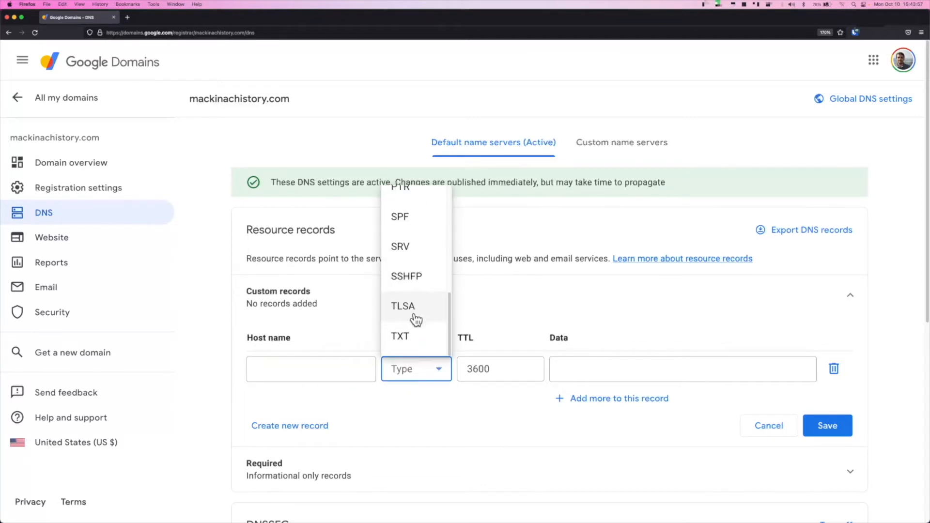
click(409, 334)
click(593, 370)
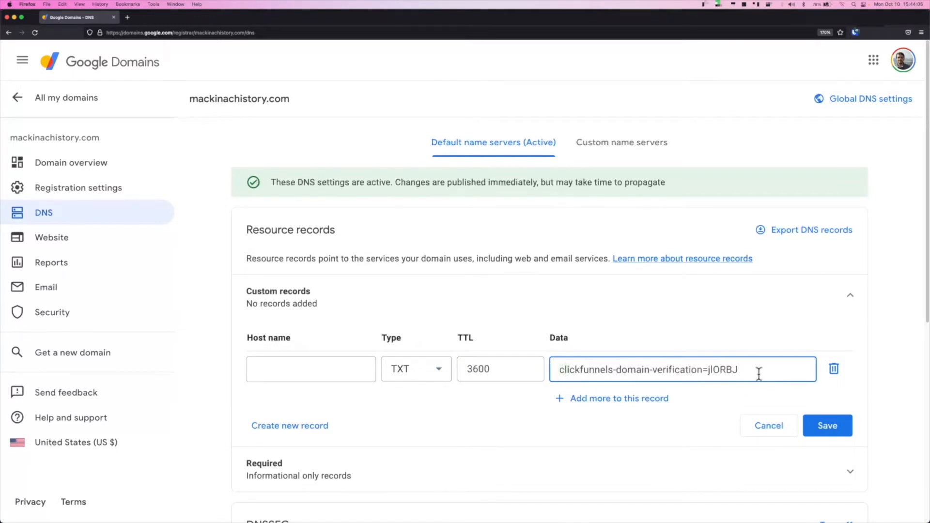
click(812, 425)
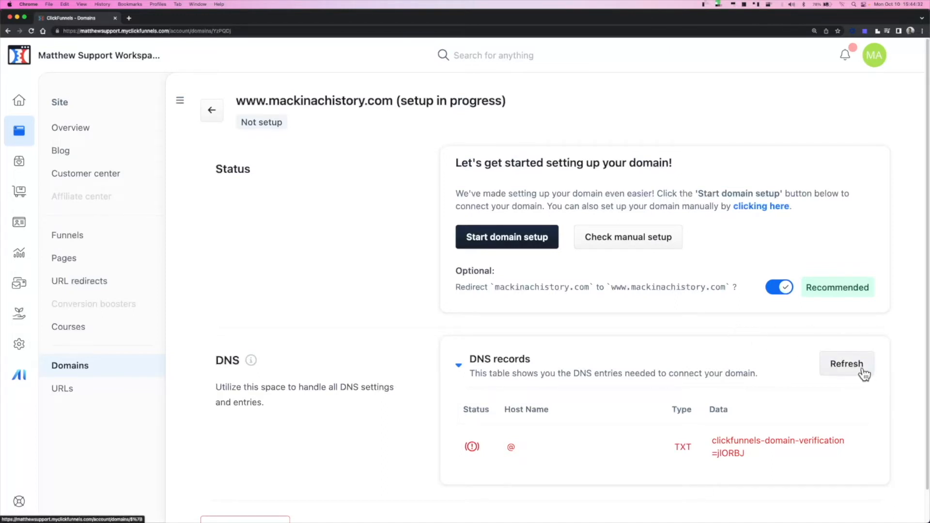
Step: Switch back to ClickFunnels, refresh the domain's DNS records and validate its ownership
click(865, 373)
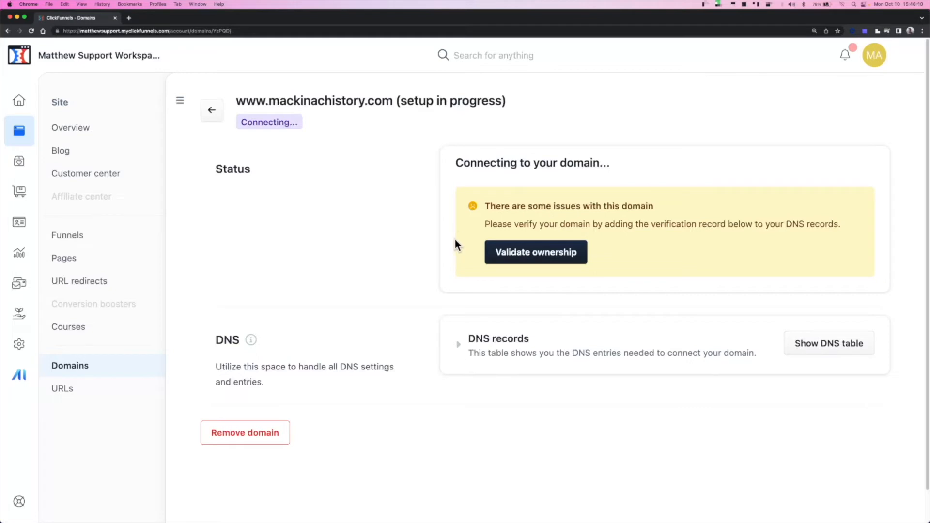
click(495, 264)
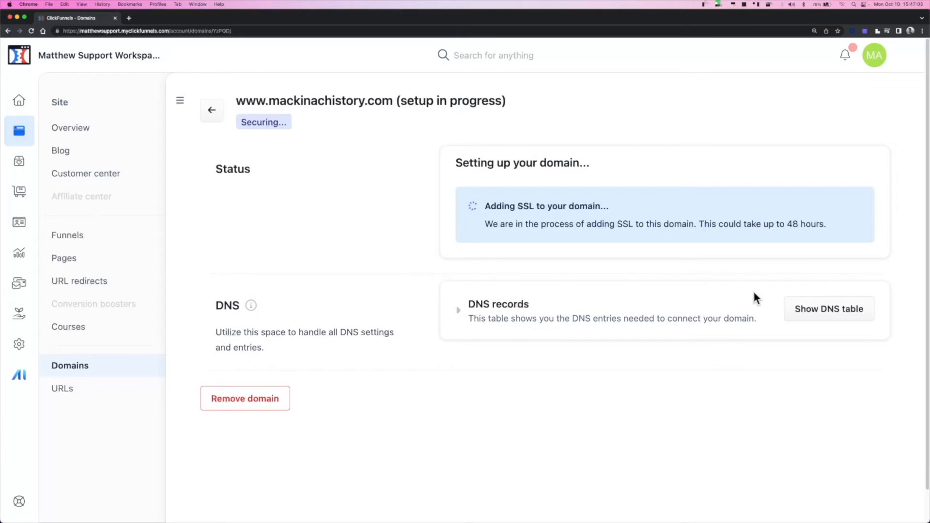
Step: Show the updated DNS table and review the host name, type and data of each required record
click(791, 317)
scroll(888, 338, down, 5)
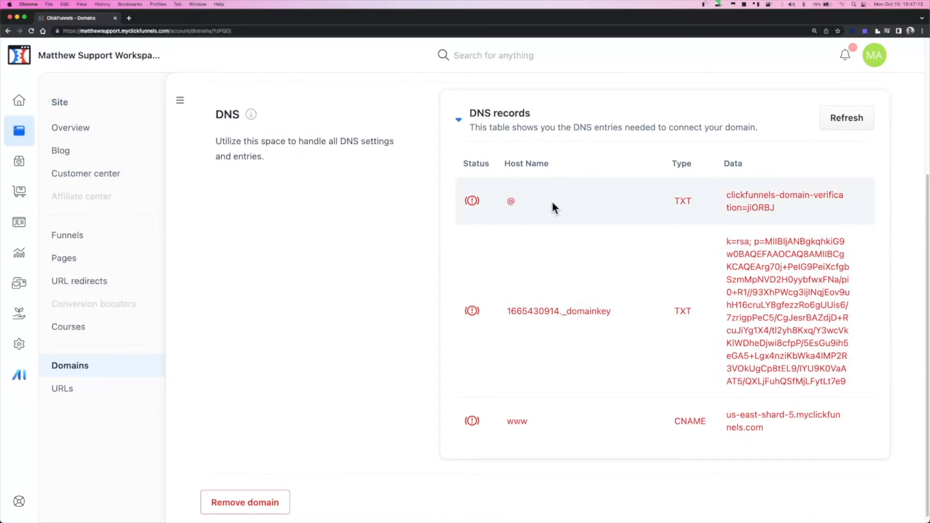
mouse_move(747, 197)
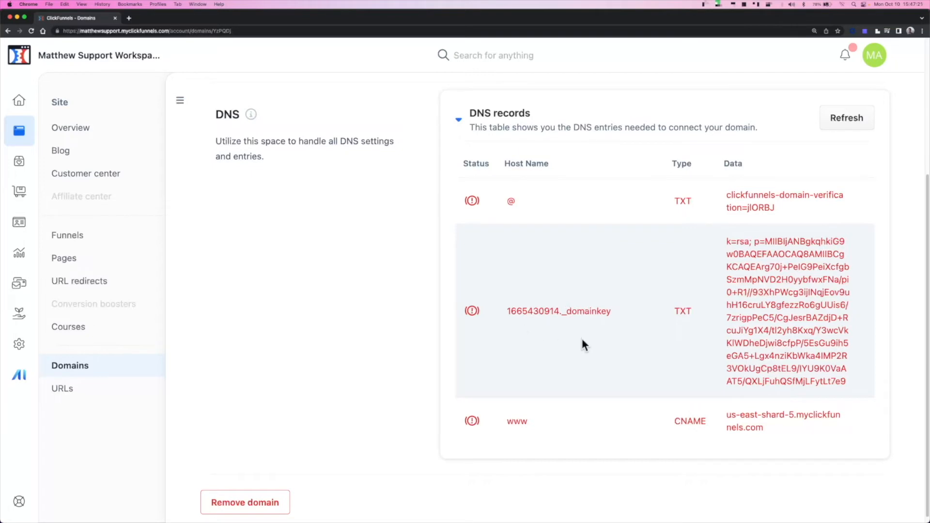
mouse_move(579, 321)
mouse_move(768, 292)
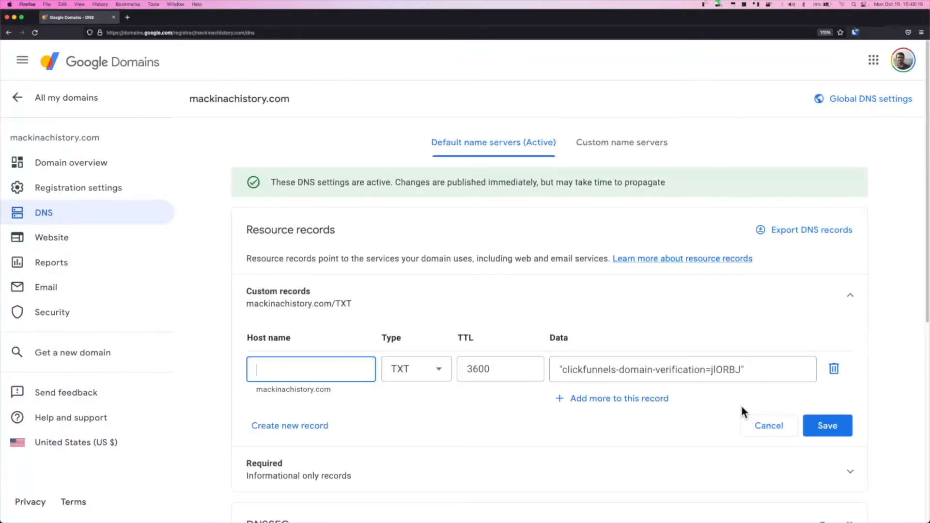
Step: Switch to Google Domains and create a second custom record with the host name 1665430914._domainkey, removing the stray blank lines
scroll(877, 378, down, 2)
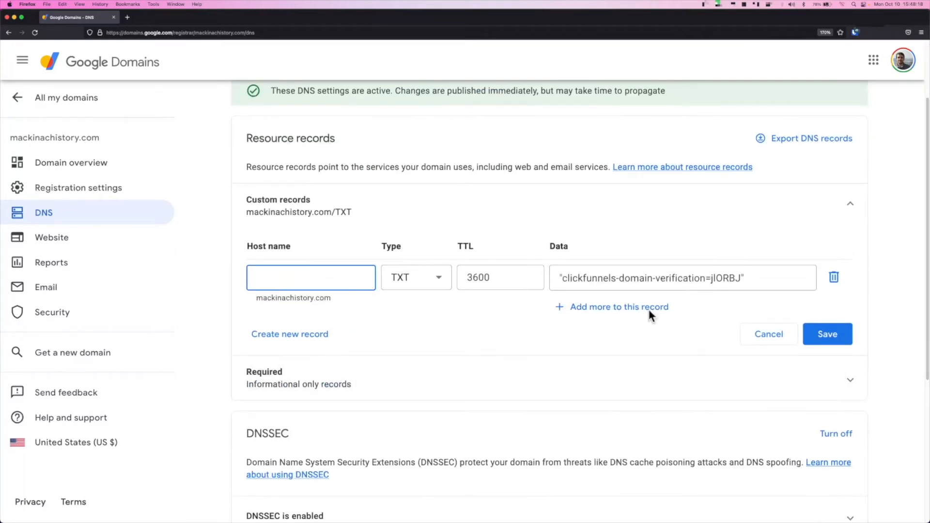
click(287, 340)
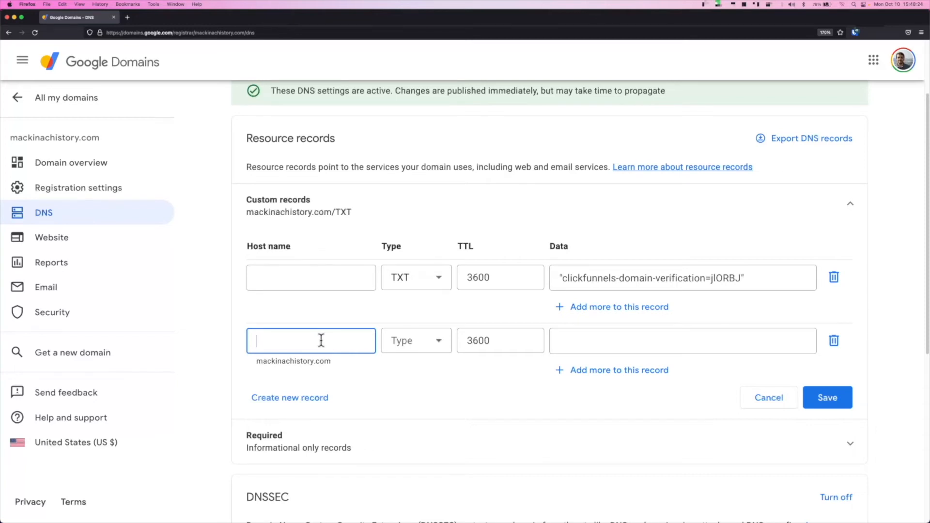
key(super+v)
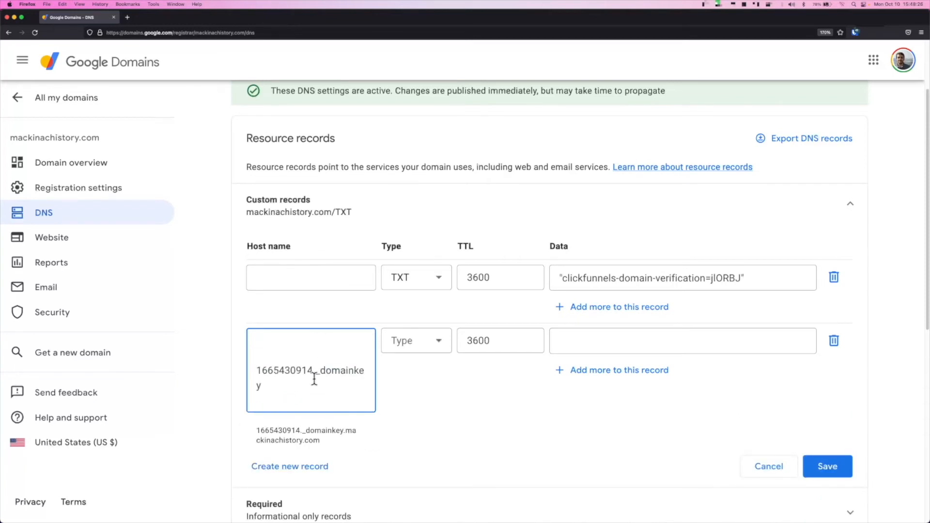
key(BackSpace)
key(BackSpace)
key(BackSpace)
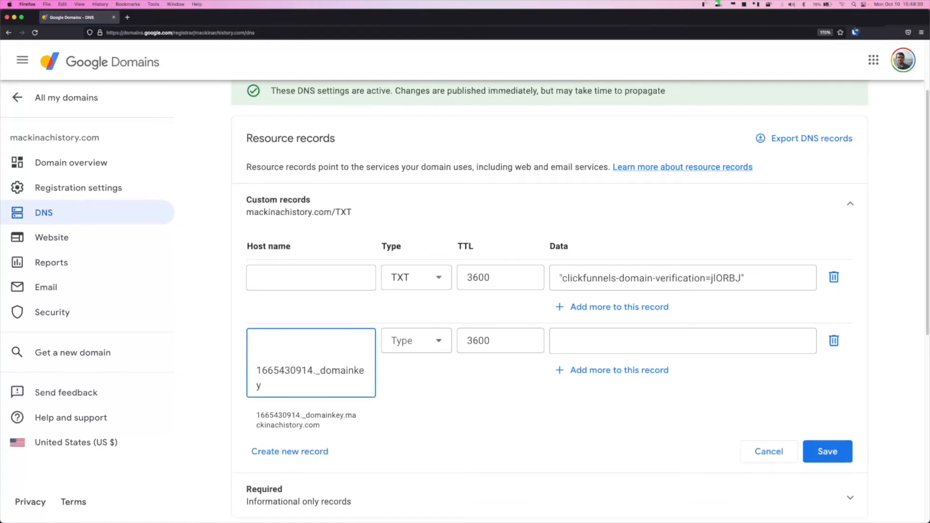
click(265, 350)
key(Delete)
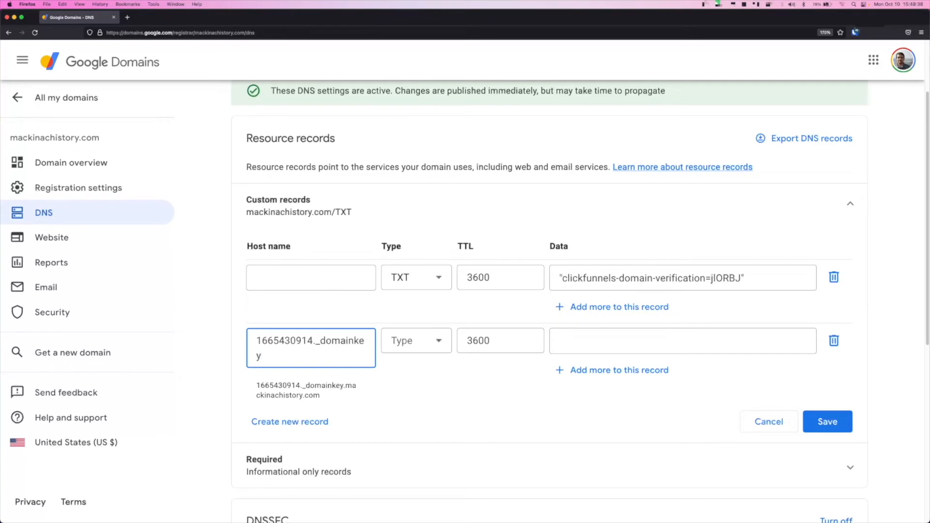
Step: Set the _domainkey record's type to TXT and paste the RSA domain key from ClickFunnels as its data
click(418, 349)
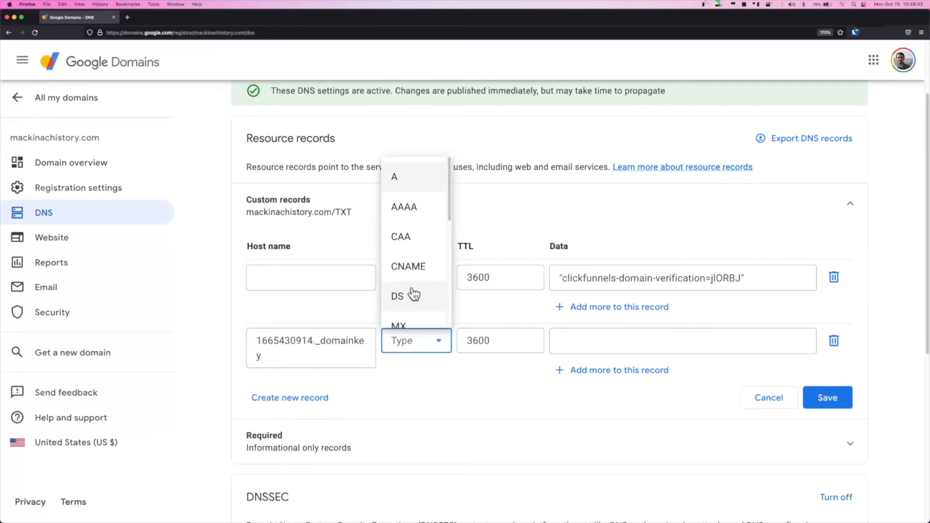
scroll(414, 295, down, 3)
scroll(413, 295, down, 4)
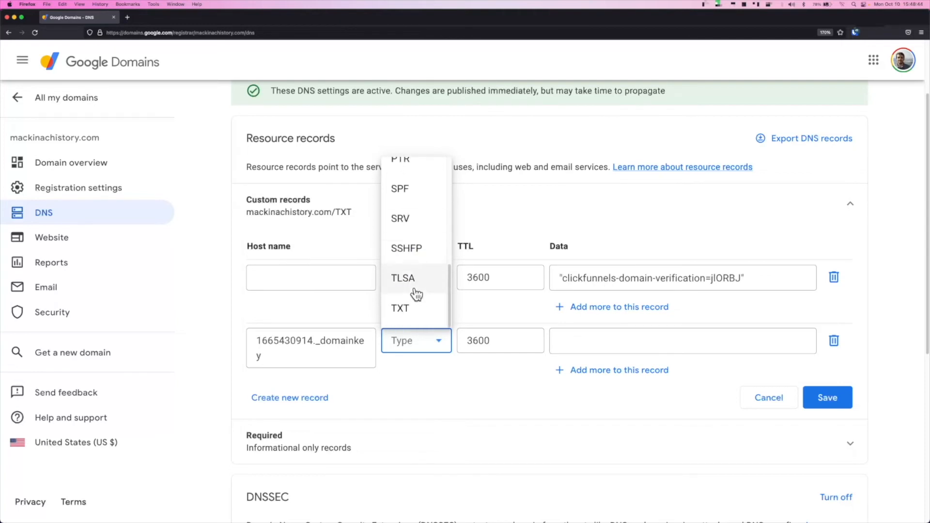
click(412, 309)
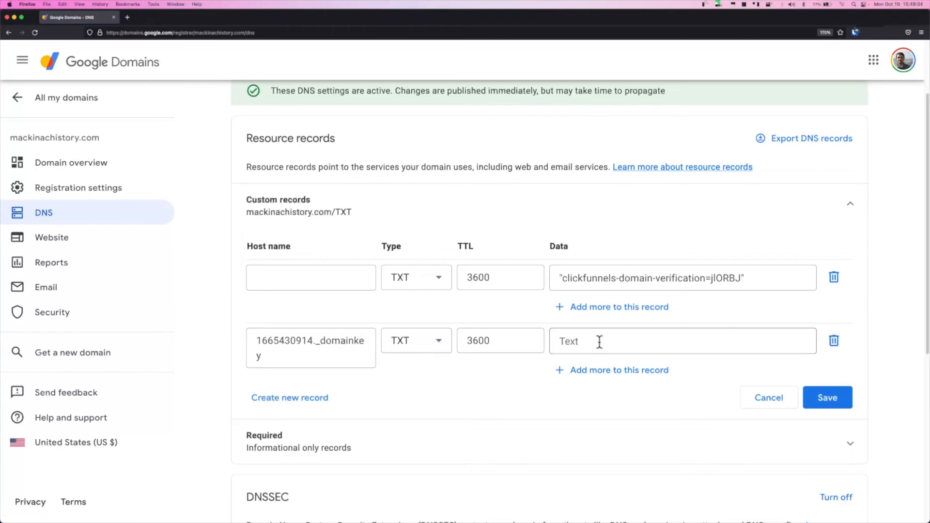
click(599, 342)
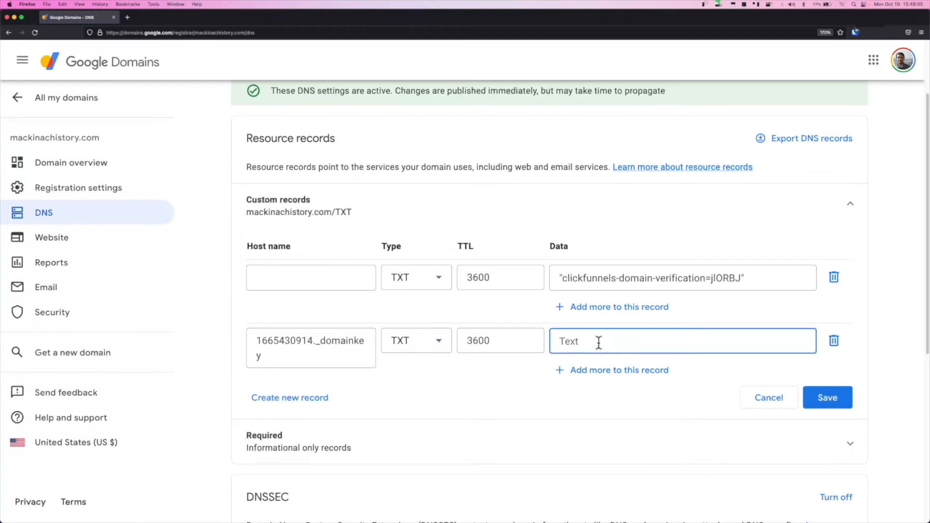
key(super+v)
scroll(621, 365, down, 4)
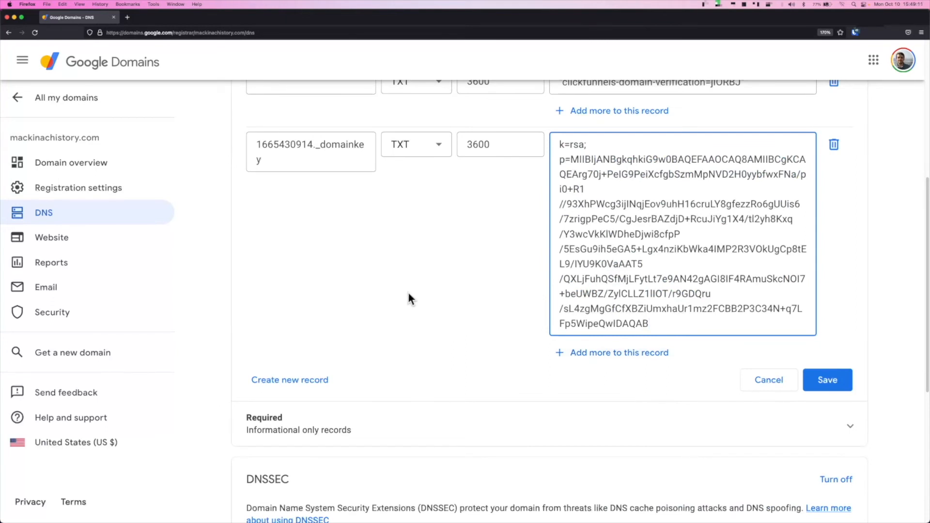
click(376, 309)
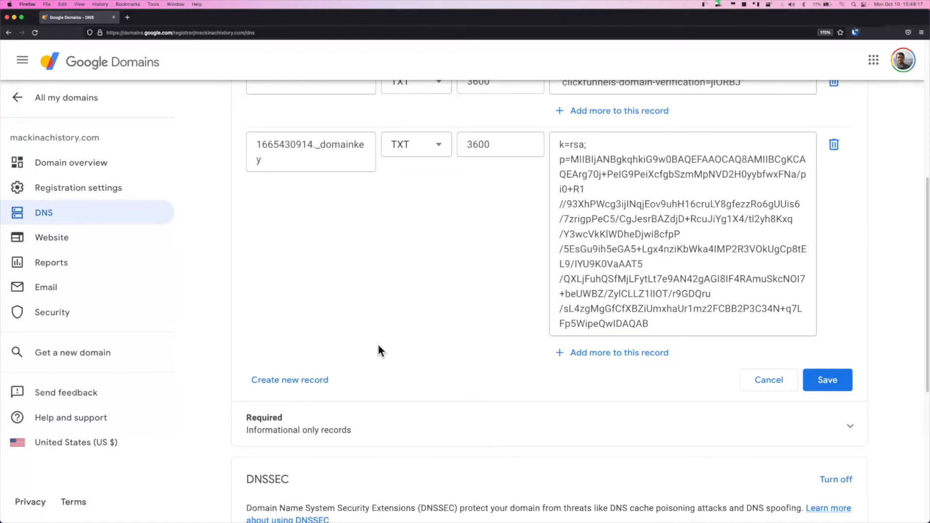
Step: Create a CNAME record with host name www and data us-east-shard-5.myclickfunnels.com, and save the custom records
click(290, 380)
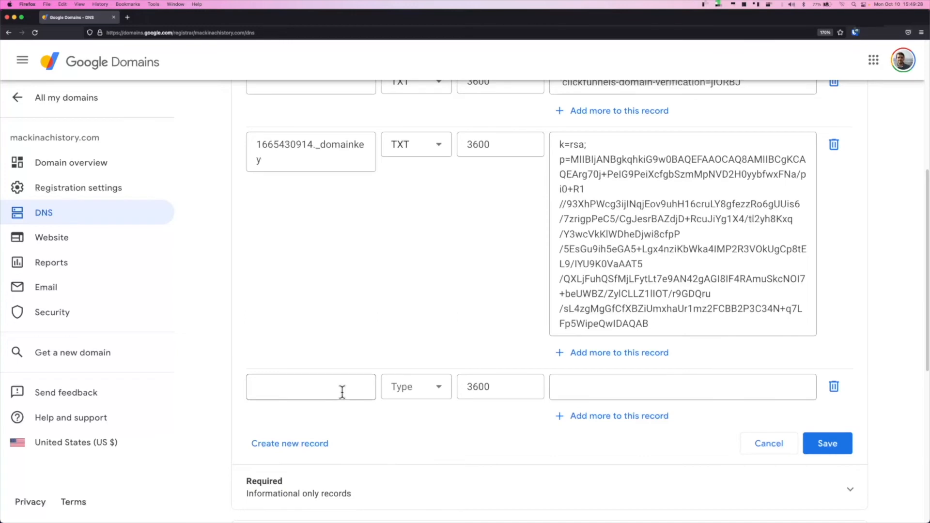
click(306, 389)
text(www)
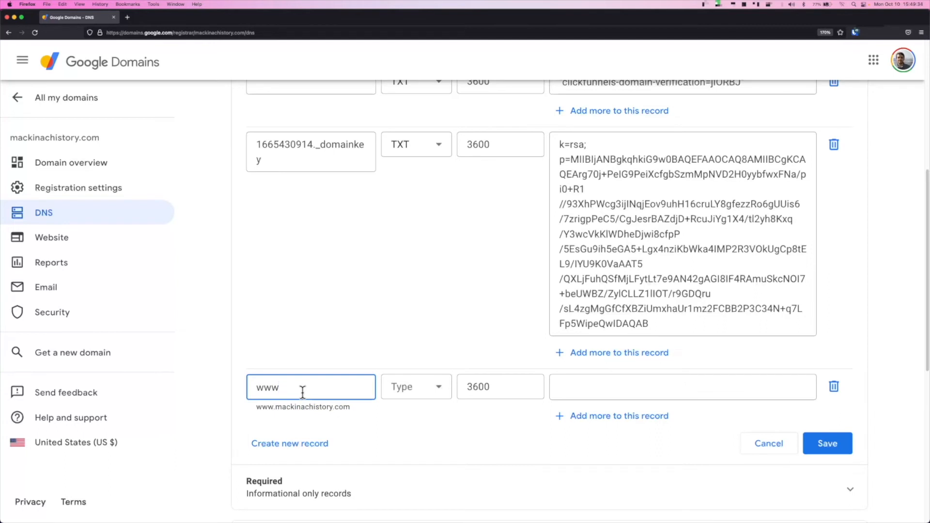
click(412, 392)
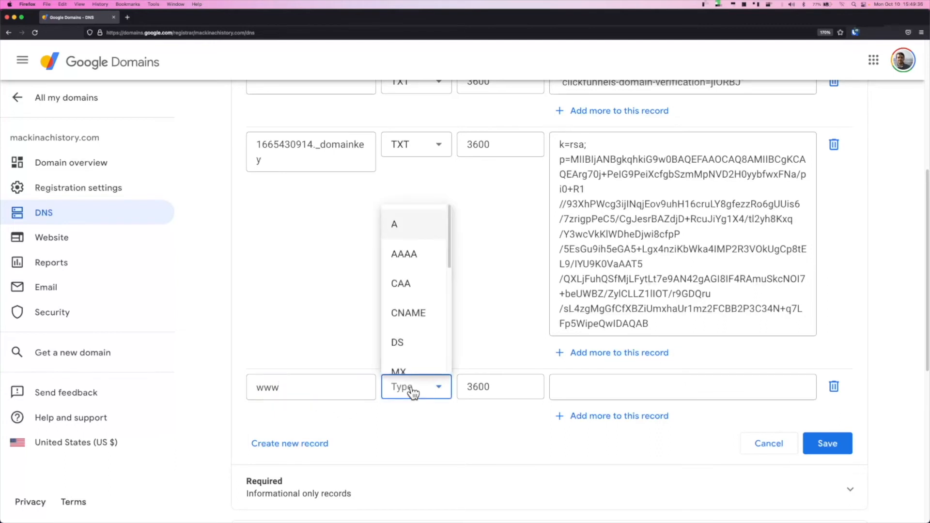
click(422, 321)
click(604, 388)
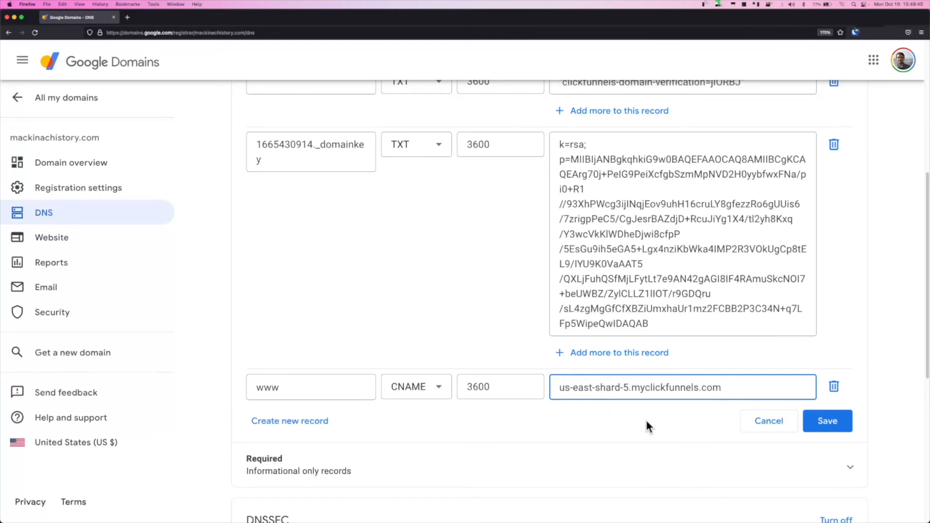
click(825, 423)
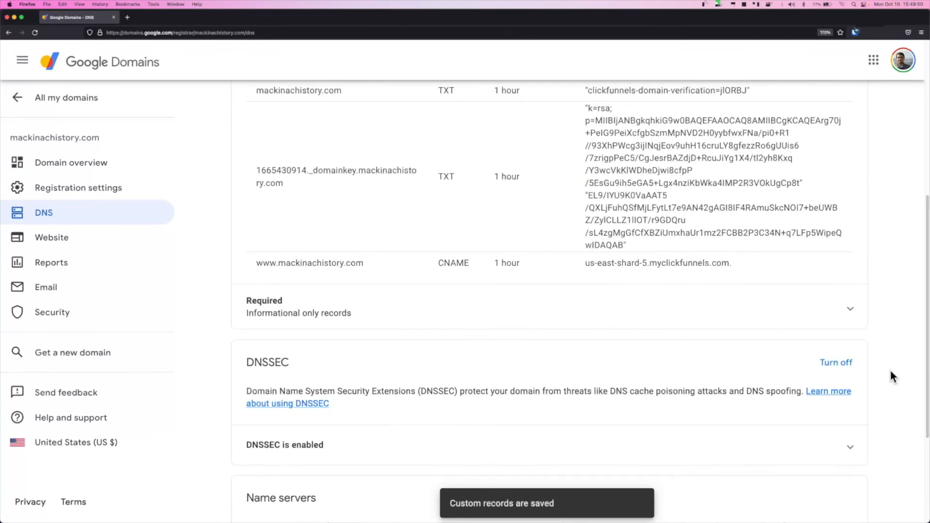
scroll(889, 371, up, 2)
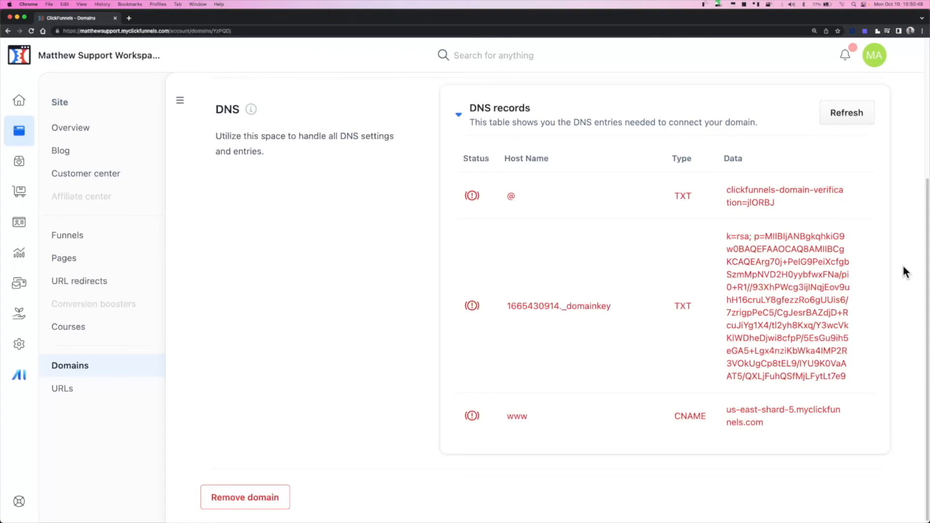
scroll(903, 266, up, 2)
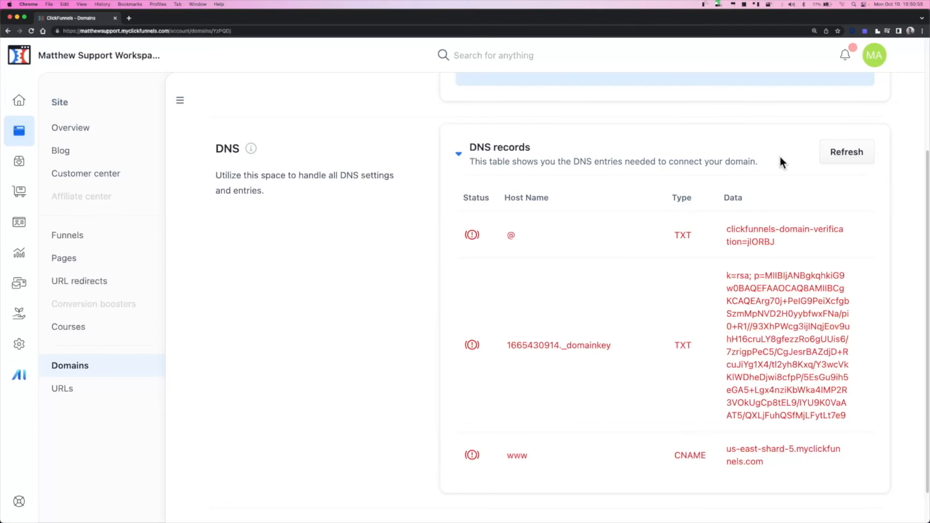
click(824, 161)
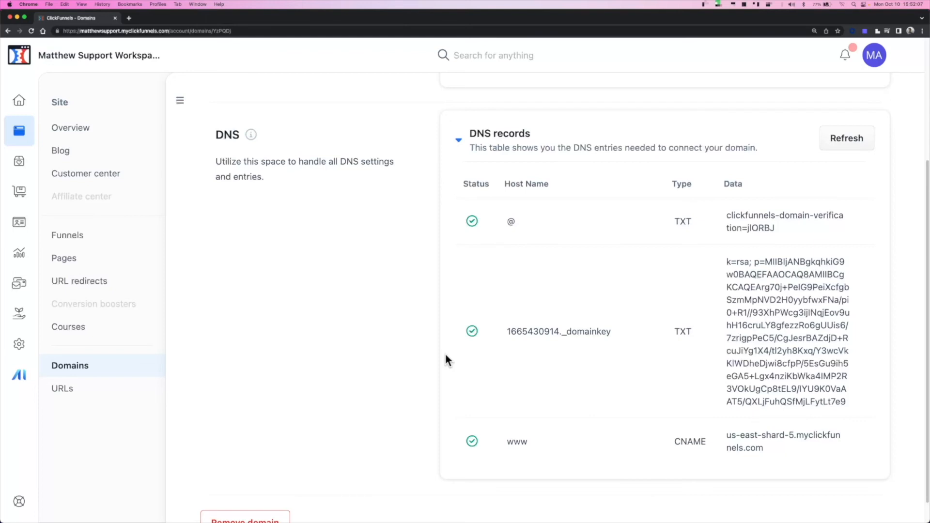
scroll(445, 355, up, 4)
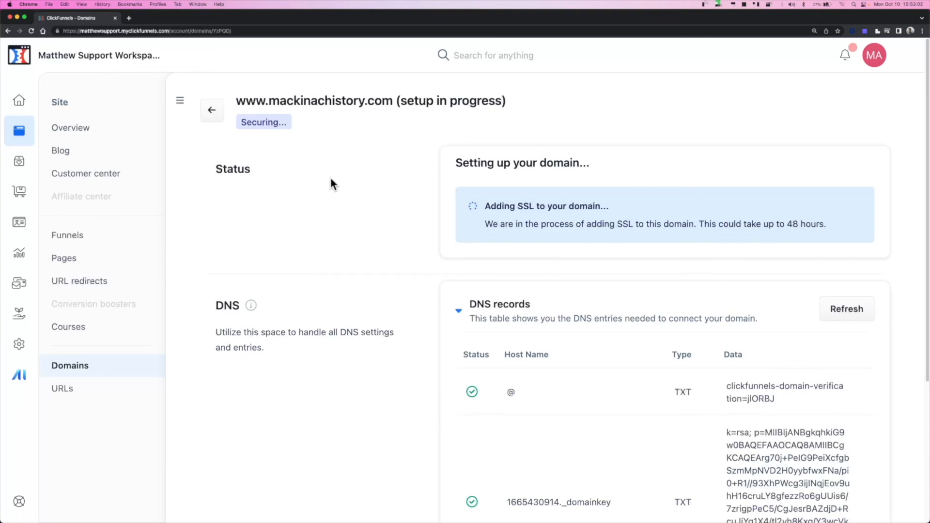
Step: Return to the domains list, review the connection status of cf2.matthewsupport.com on its details page, and go back to the list
click(212, 110)
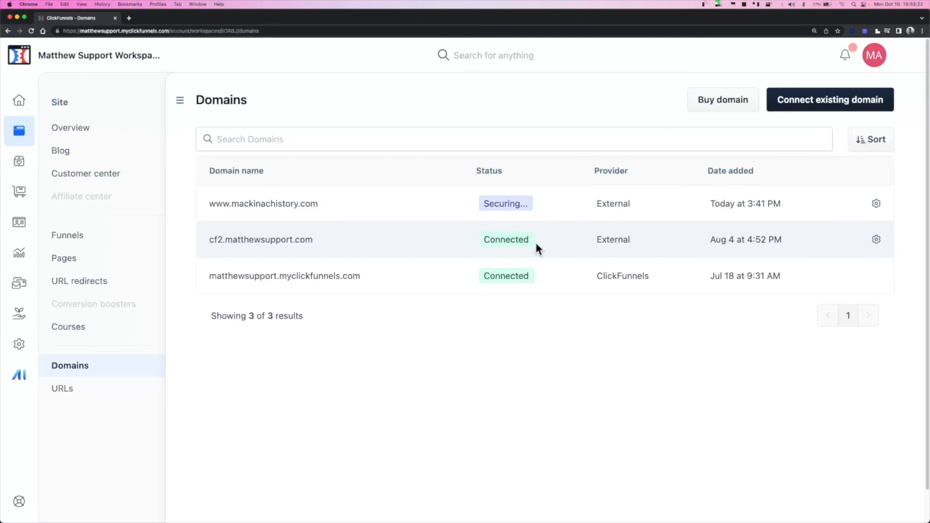
click(281, 240)
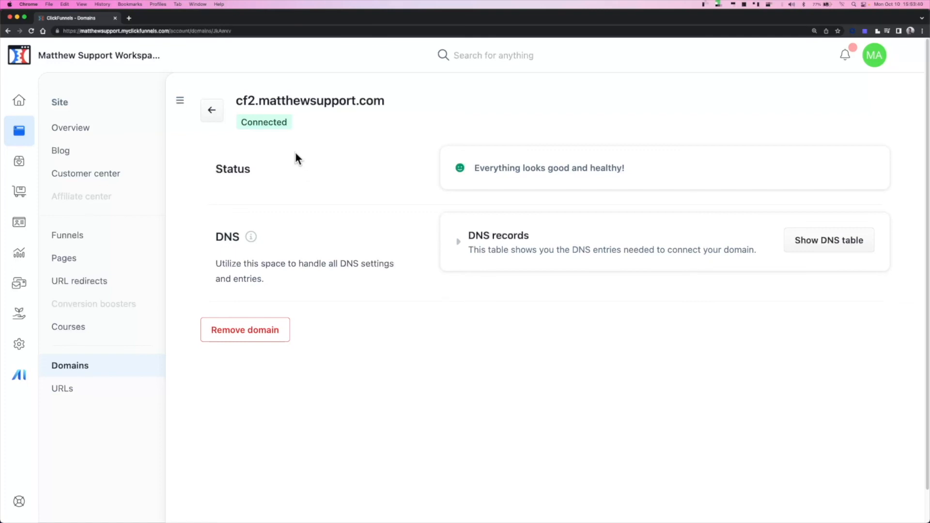
click(214, 113)
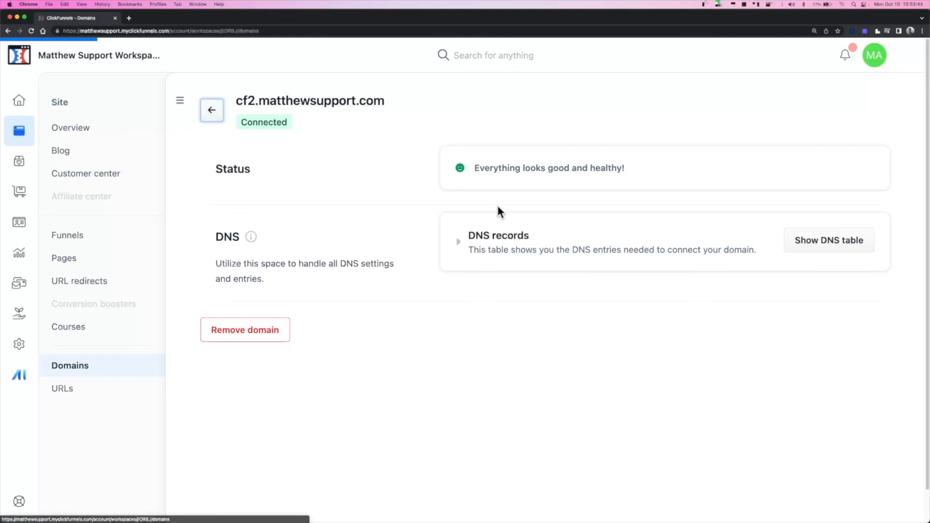